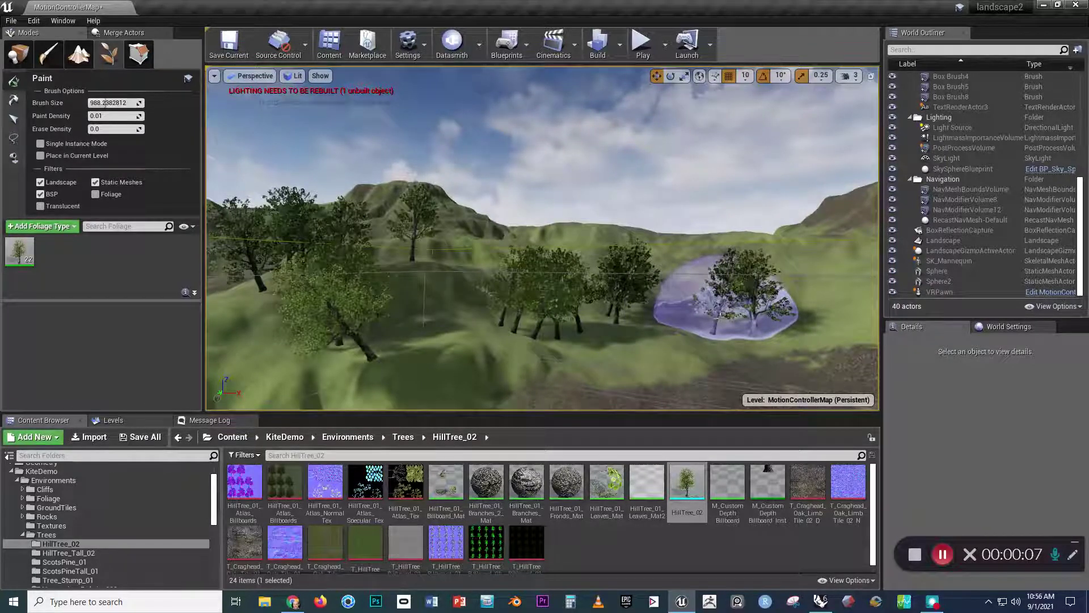
Bring Chrome's Google image results for 'simulation sickness frame rate' to the front
{"action": "key", "text": "alt+Tab"}
{"action": "key", "text": "alt+Tab"}
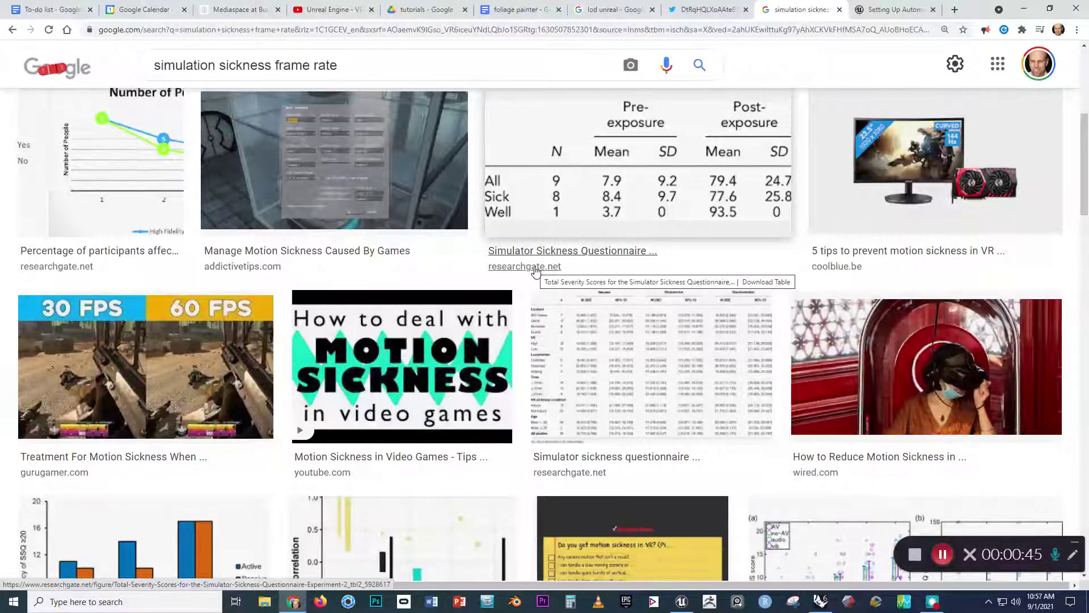
{"action": "scroll", "coordinate": [537, 270], "scroll_direction": "down", "scroll_amount": 1}
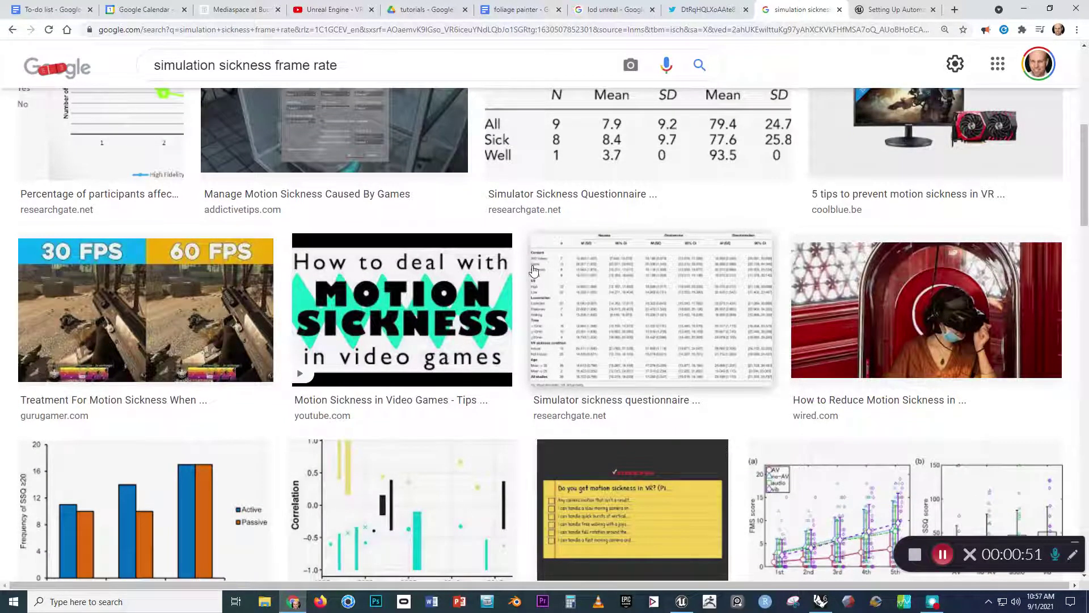
{"action": "scroll", "coordinate": [536, 270], "scroll_direction": "down", "scroll_amount": 1}
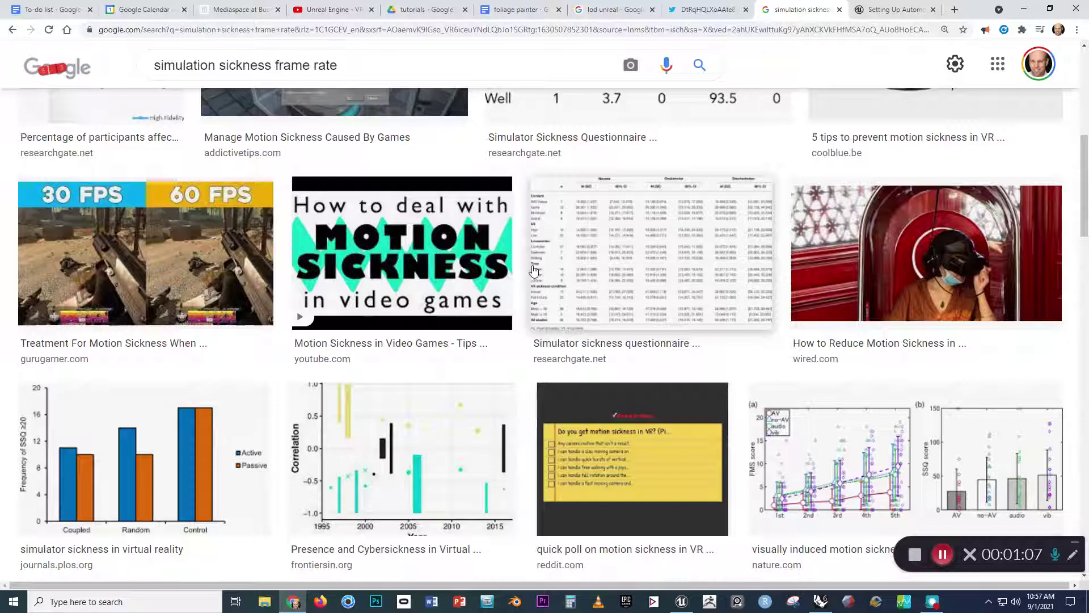
Return to Unreal Editor and fly the camera over to a bare hillside beside the water
{"action": "key", "text": "alt+Tab"}
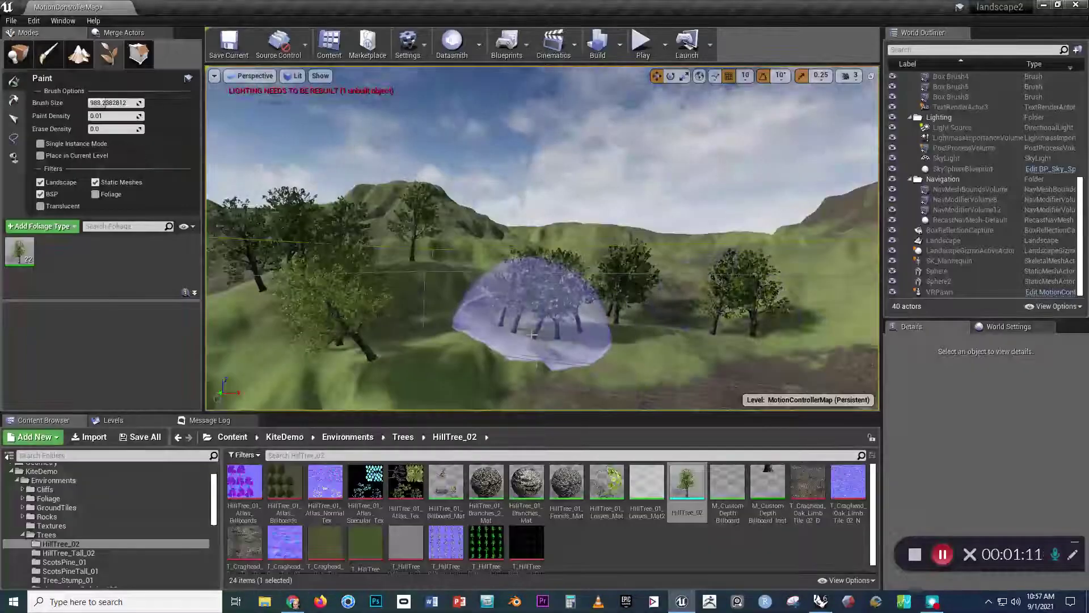
{"action": "right_click_drag", "start_coordinate": [569, 296], "coordinate": [488, 309]}
{"action": "right_click_drag", "start_coordinate": [766, 374], "coordinate": [569, 297]}
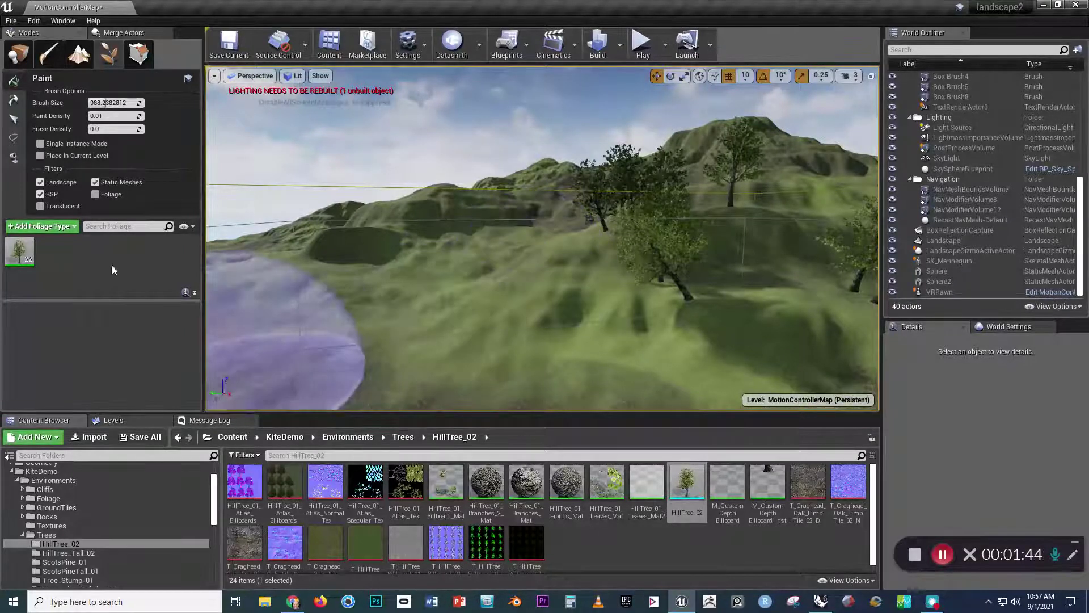
Remove the HillTree_02 foliage type along with its 22 painted trees
{"action": "left_click", "coordinate": [14, 257]}
{"action": "right_click", "coordinate": [14, 256]}
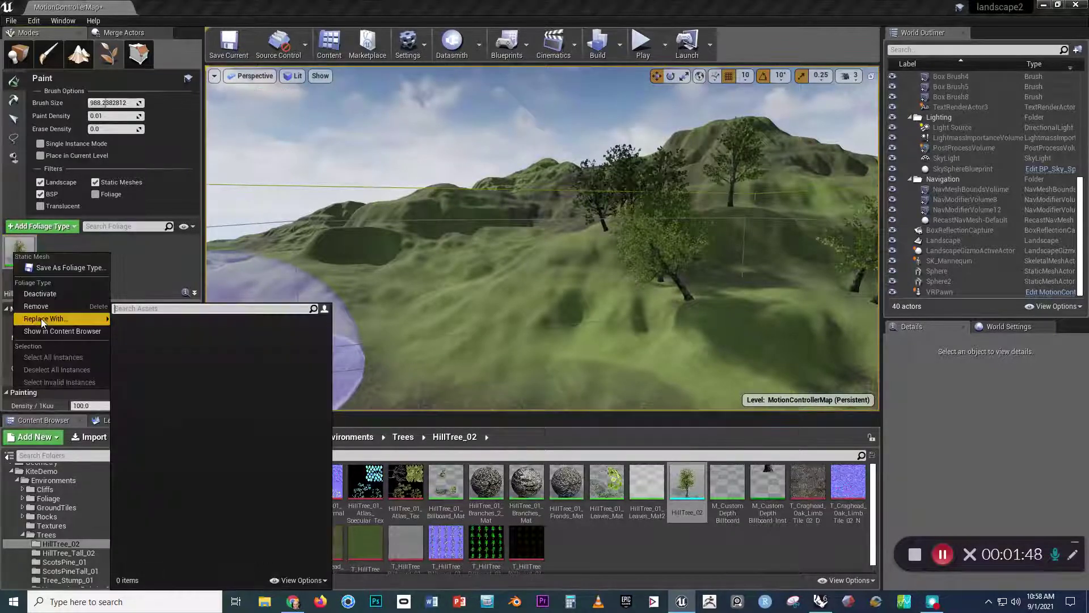
{"action": "left_click", "coordinate": [39, 306]}
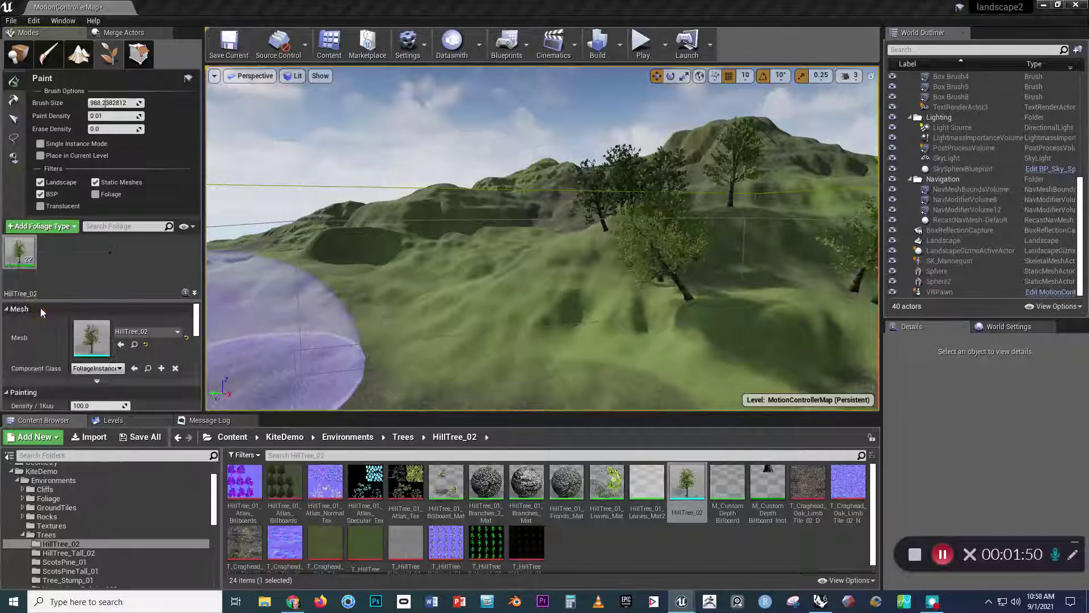
{"action": "left_click", "coordinate": [591, 327]}
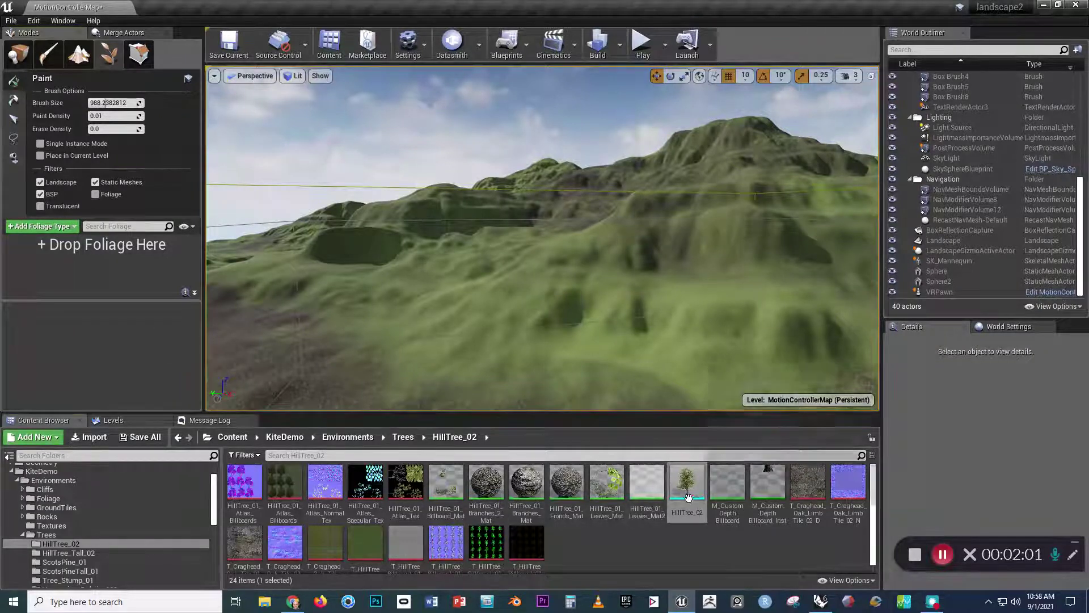
Re-add HillTree_02 from the Content Browser, enlarge the brush to 1562, and paint trees near the water
{"action": "mouse_move", "coordinate": [687, 482]}
{"action": "left_mouse_down"}
{"action": "mouse_move", "coordinate": [715, 493]}
{"action": "mouse_move", "coordinate": [323, 369]}
{"action": "mouse_move", "coordinate": [87, 321]}
{"action": "mouse_move", "coordinate": [74, 270]}
{"action": "left_mouse_up"}
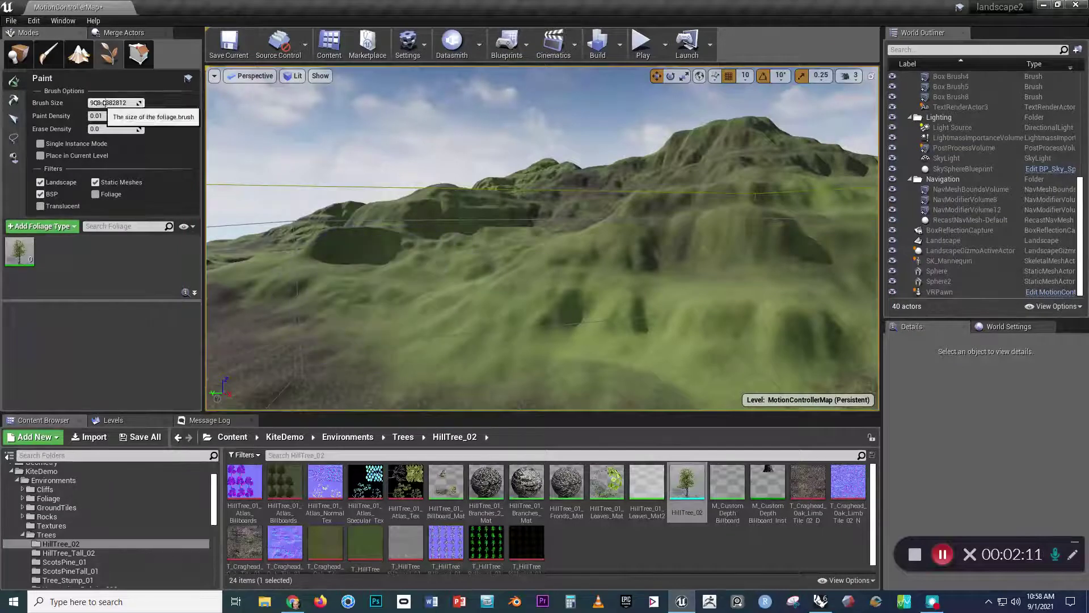
{"action": "left_click_drag", "start_coordinate": [101, 103], "coordinate": [104, 104]}
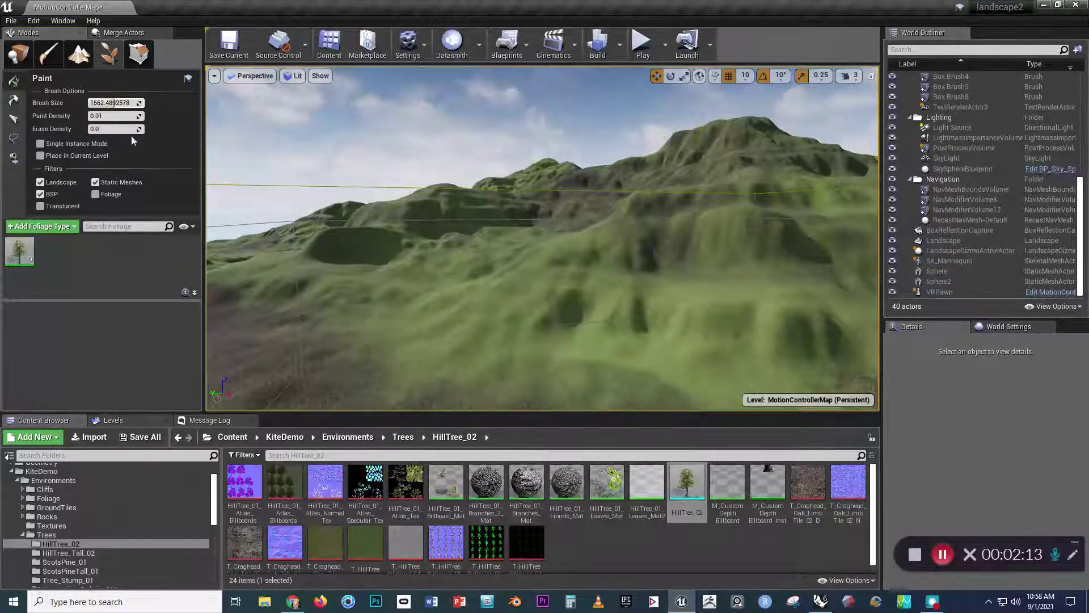
{"action": "mouse_move", "coordinate": [377, 364]}
{"action": "left_mouse_down"}
{"action": "mouse_move", "coordinate": [401, 316]}
{"action": "mouse_move", "coordinate": [686, 268]}
{"action": "mouse_move", "coordinate": [778, 219]}
{"action": "mouse_move", "coordinate": [608, 194]}
{"action": "mouse_move", "coordinate": [546, 238]}
{"action": "left_mouse_up"}
{"action": "right_click_drag", "start_coordinate": [546, 239], "coordinate": [544, 238]}
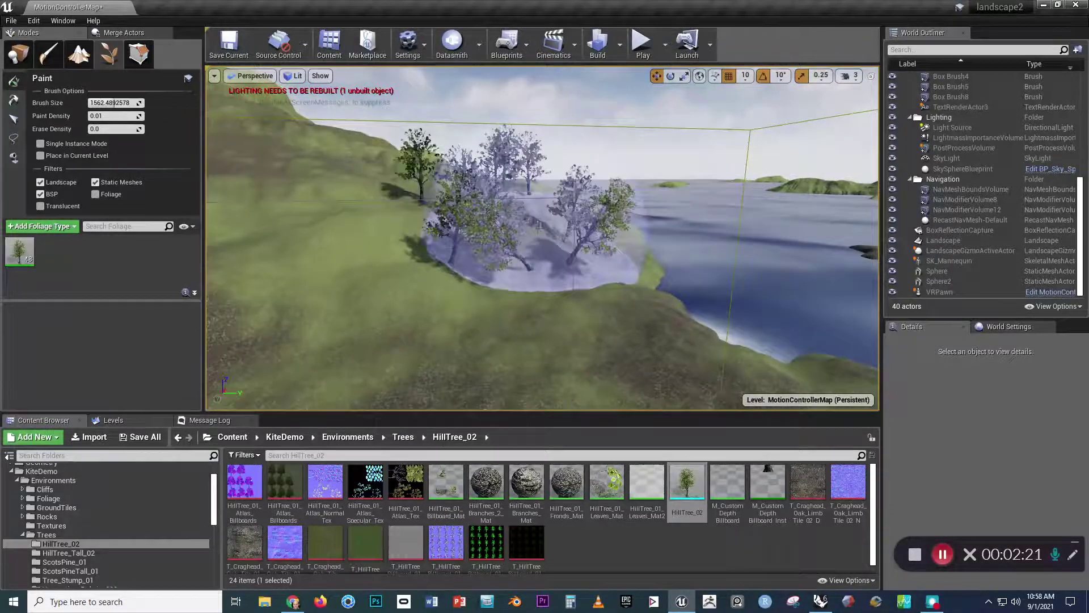
Paint more HillTree_02 trees along the hillside and shoreline, reaching 68 instances
{"action": "mouse_move", "coordinate": [697, 282]}
{"action": "right_mouse_down"}
{"action": "mouse_move", "coordinate": [659, 282]}
{"action": "mouse_move", "coordinate": [696, 282]}
{"action": "right_mouse_up"}
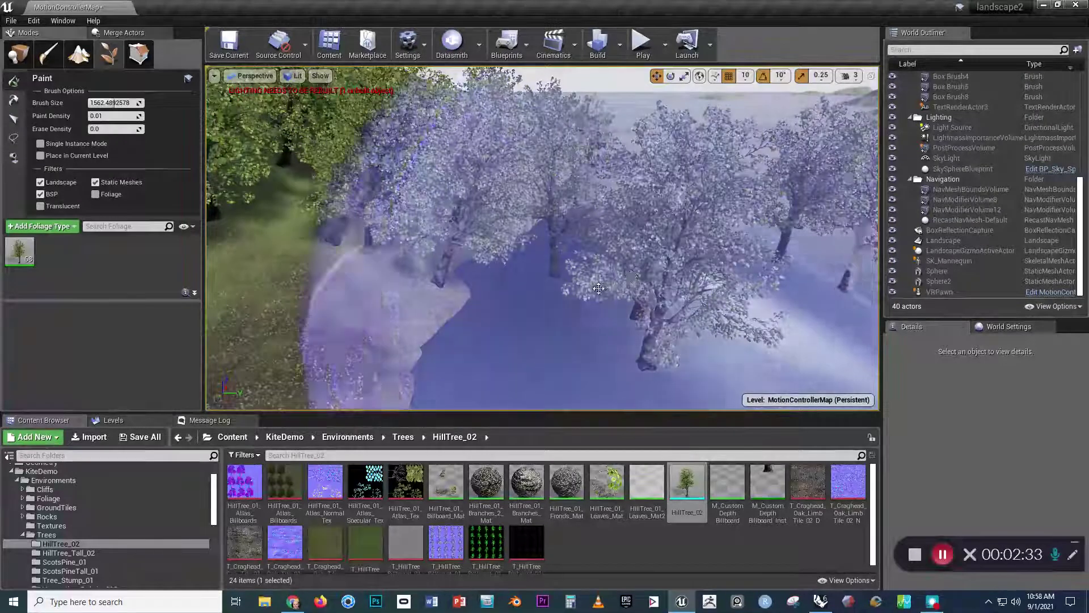
{"action": "mouse_move", "coordinate": [599, 288]}
{"action": "right_mouse_down"}
{"action": "mouse_move", "coordinate": [613, 282]}
{"action": "mouse_move", "coordinate": [570, 281]}
{"action": "right_mouse_up"}
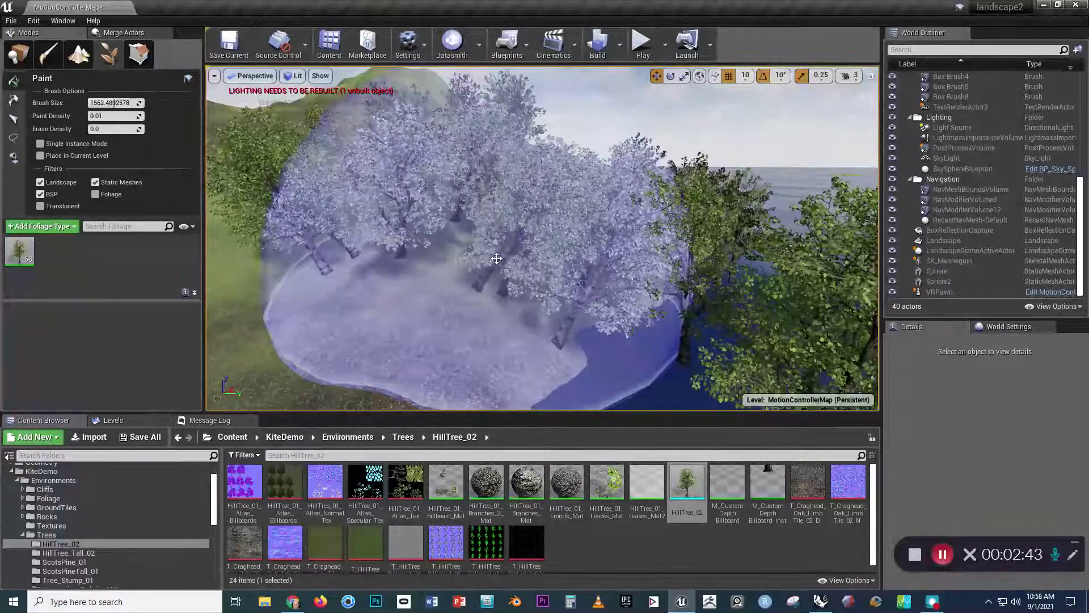
{"action": "right_click_drag", "start_coordinate": [496, 259], "coordinate": [525, 266]}
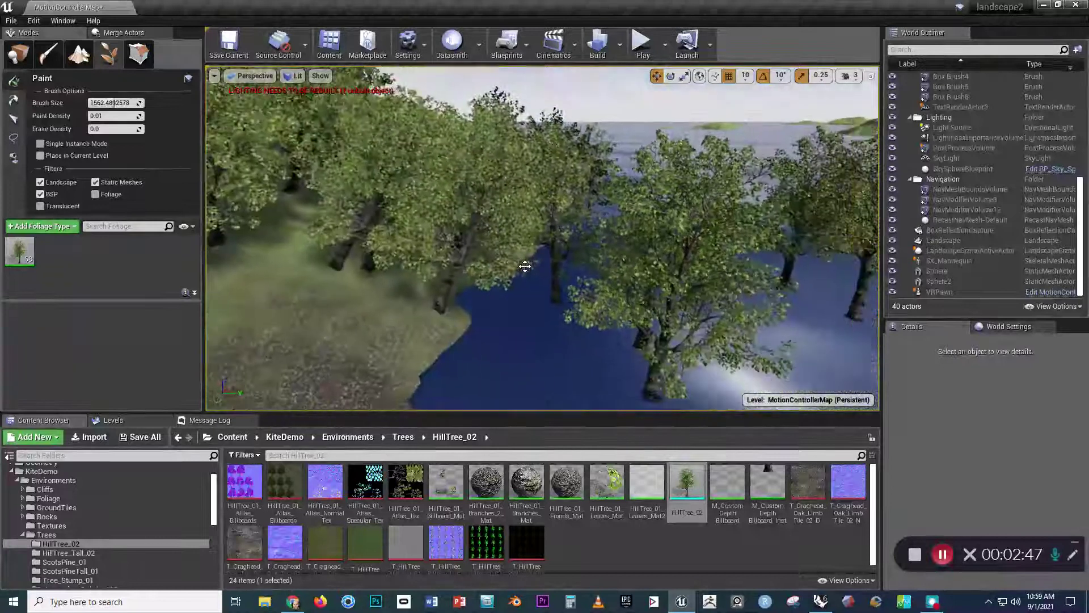
Turn off the Static Meshes filter for HillTree_02 and inspect the trees standing in the water
{"action": "left_click", "coordinate": [16, 259]}
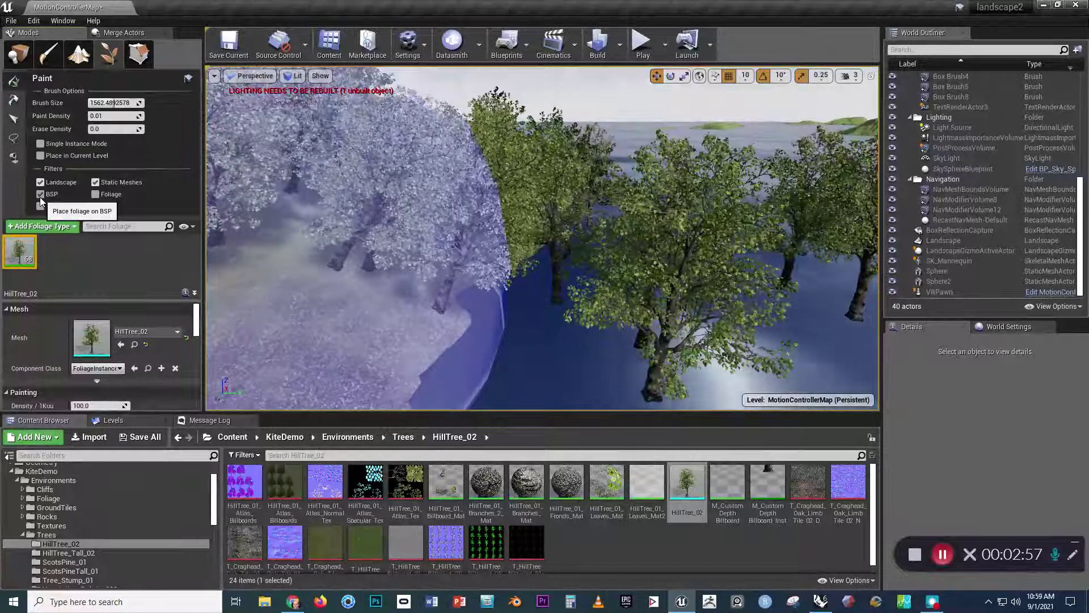
{"action": "left_click", "coordinate": [95, 182]}
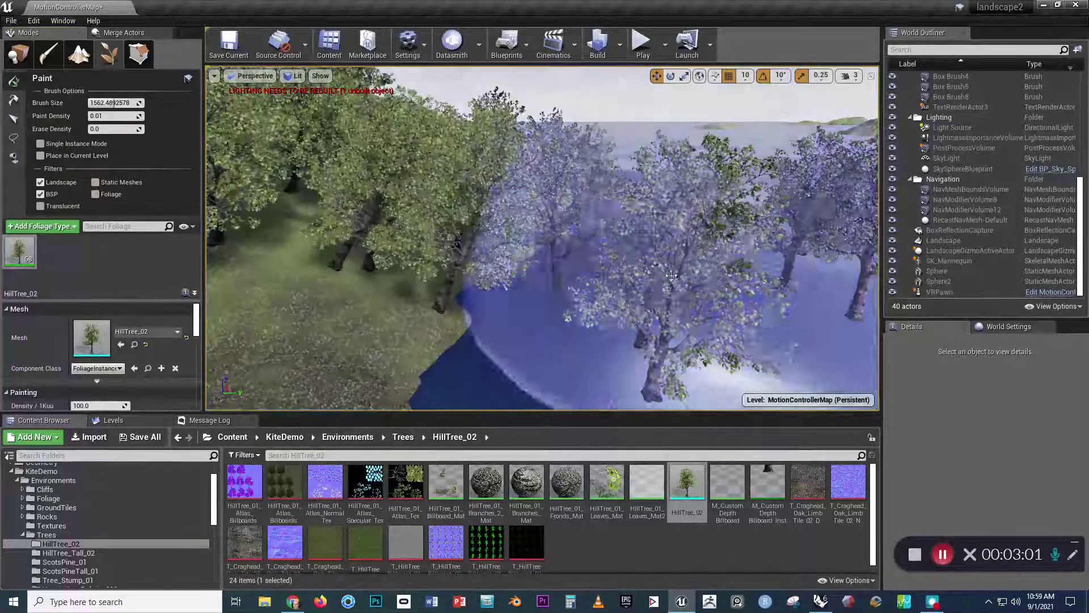
{"action": "right_click_drag", "start_coordinate": [554, 252], "coordinate": [602, 267]}
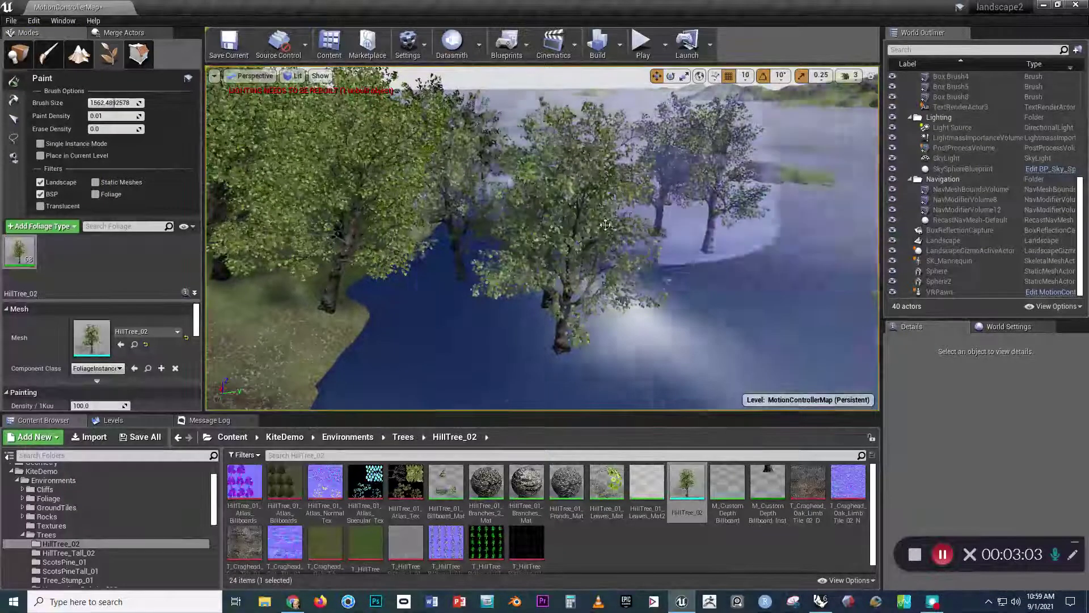
{"action": "mouse_move", "coordinate": [617, 217]}
{"action": "right_mouse_down"}
{"action": "mouse_move", "coordinate": [593, 217]}
{"action": "mouse_move", "coordinate": [593, 205]}
{"action": "mouse_move", "coordinate": [574, 235]}
{"action": "mouse_move", "coordinate": [586, 199]}
{"action": "right_mouse_up"}
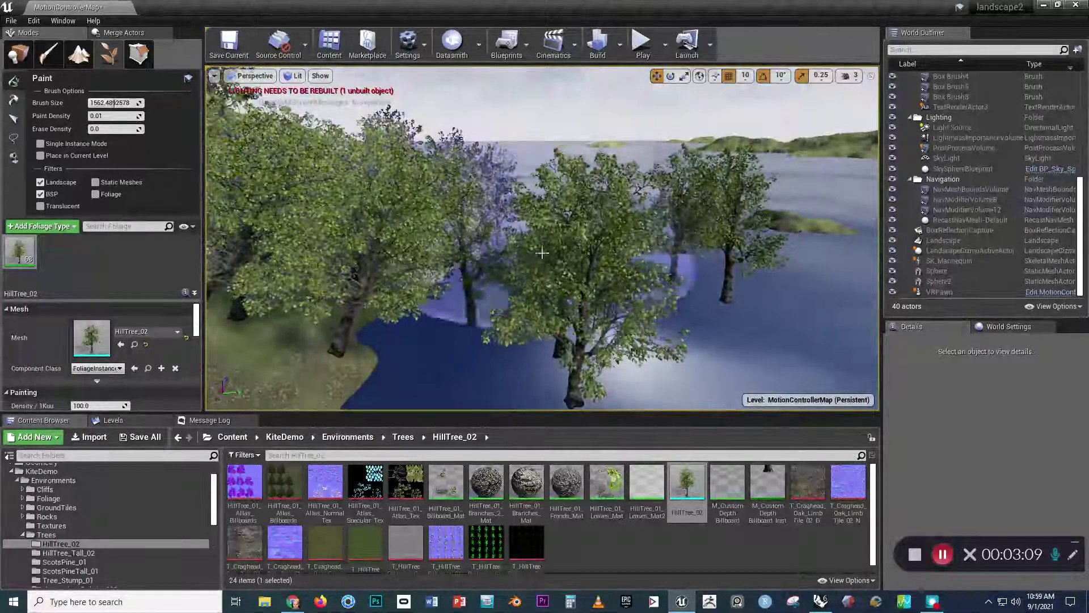
{"action": "right_click_drag", "start_coordinate": [542, 253], "coordinate": [530, 249]}
{"action": "right_click_drag", "start_coordinate": [608, 272], "coordinate": [590, 266]}
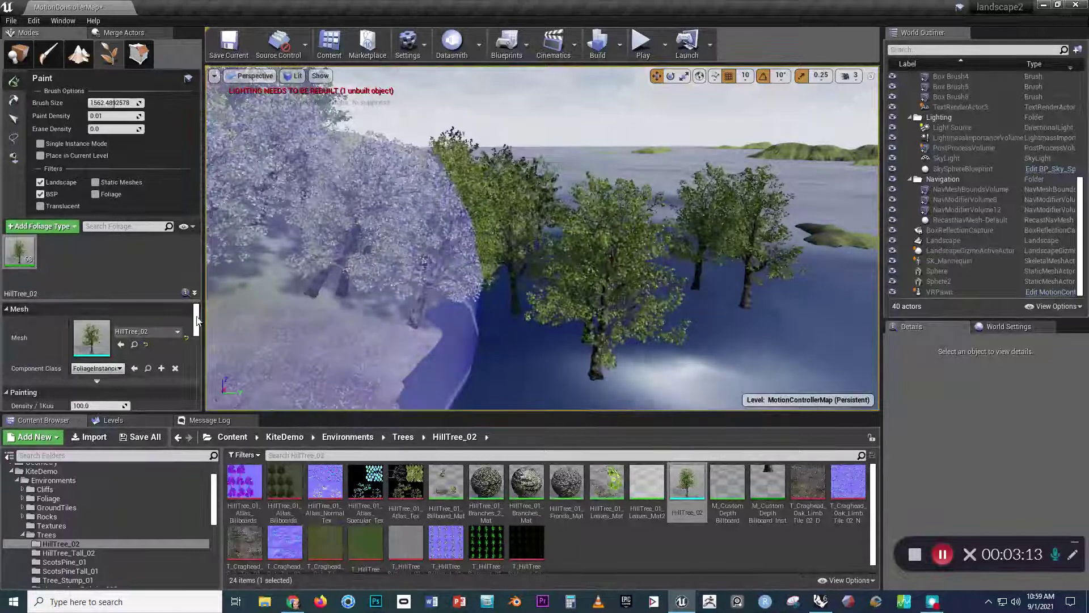
Disable Align to Normal for HillTree_02 so hillside trees grow straight up
{"action": "left_click_drag", "start_coordinate": [197, 320], "coordinate": [196, 343]}
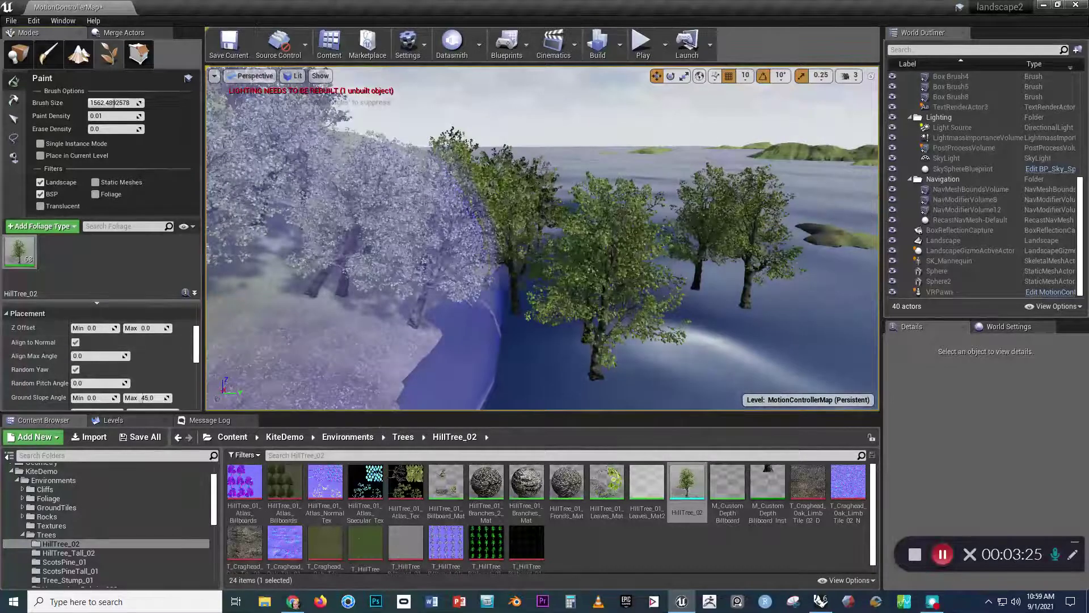
{"action": "right_click_drag", "start_coordinate": [434, 276], "coordinate": [433, 278]}
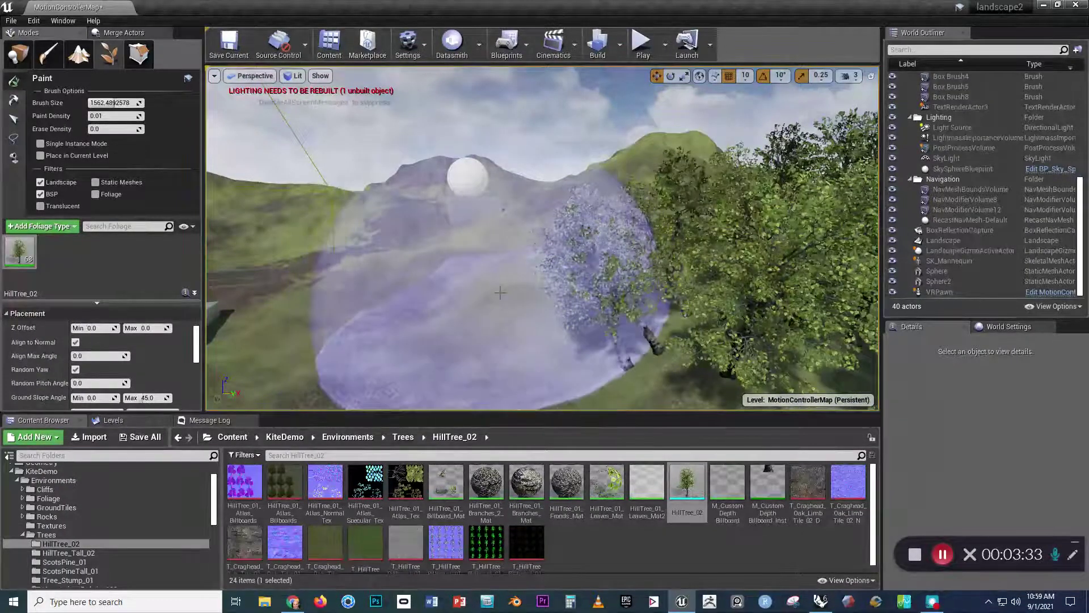
{"action": "right_click_drag", "start_coordinate": [637, 320], "coordinate": [638, 320]}
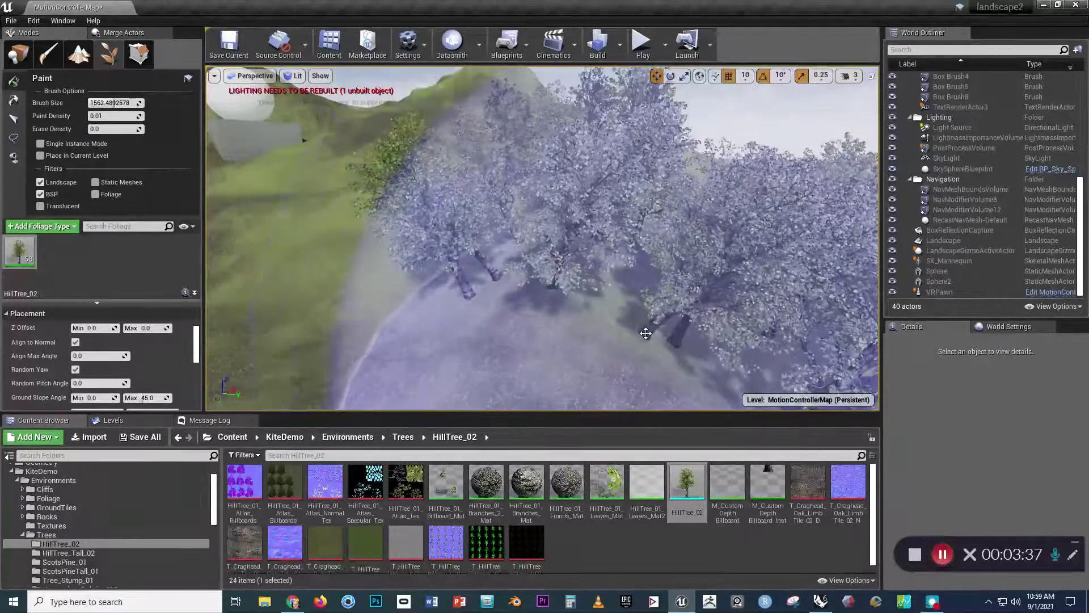
{"action": "right_click_drag", "start_coordinate": [641, 313], "coordinate": [598, 317]}
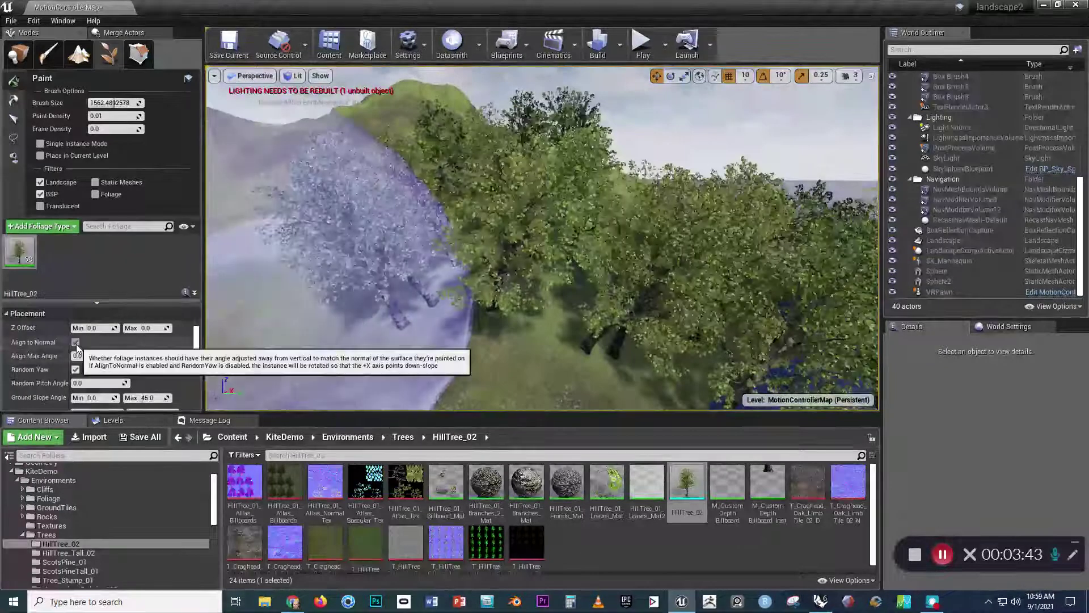
{"action": "left_click", "coordinate": [75, 342]}
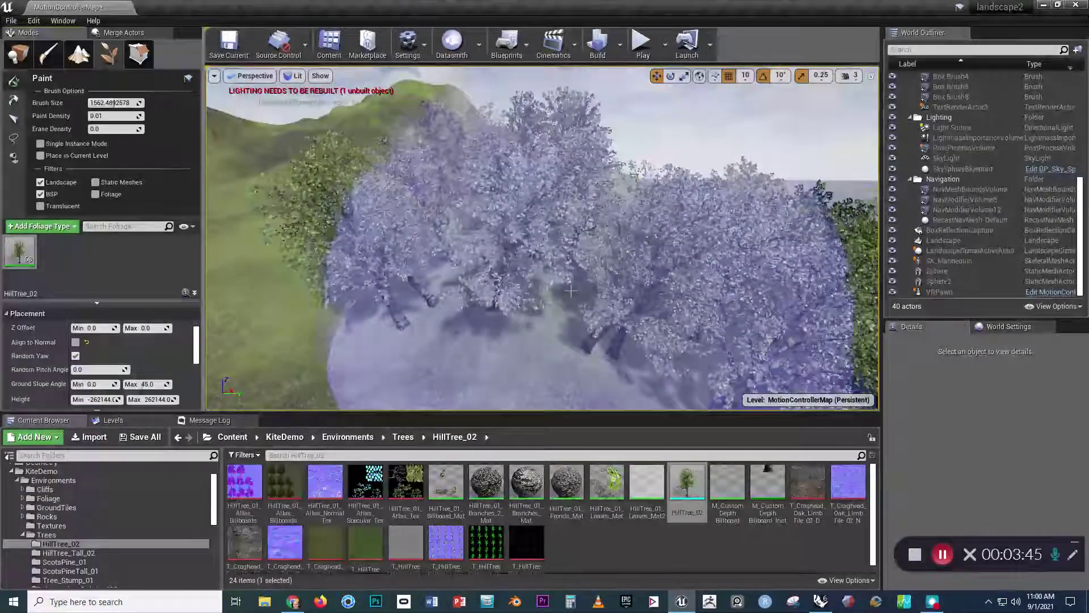
{"action": "right_click_drag", "start_coordinate": [573, 290], "coordinate": [572, 290]}
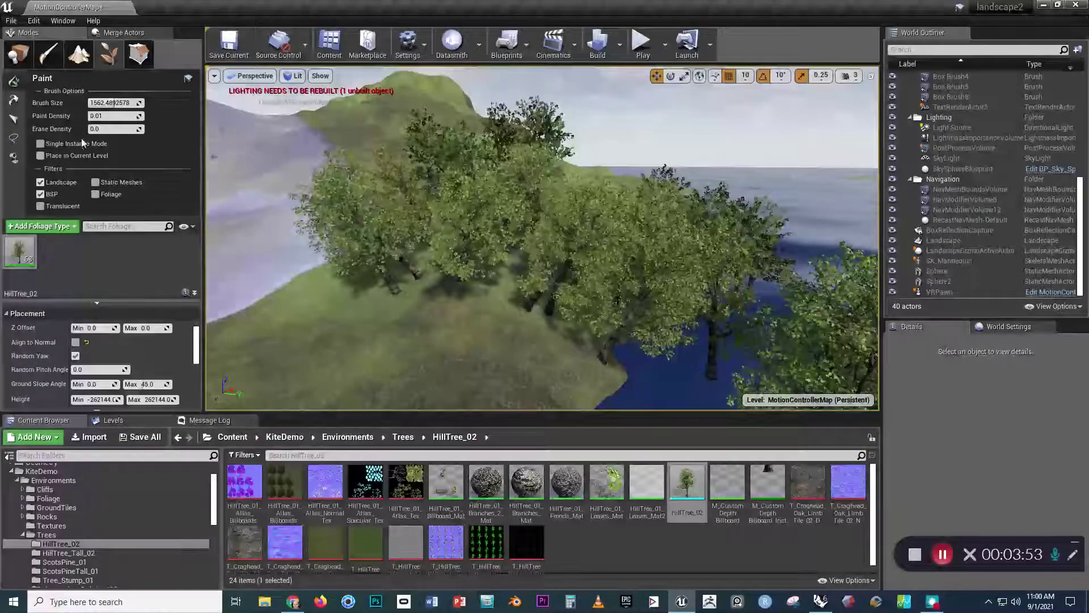
Select the tree in the water and lasso-select the shoreline tree rows to erase them
{"action": "left_click", "coordinate": [14, 121]}
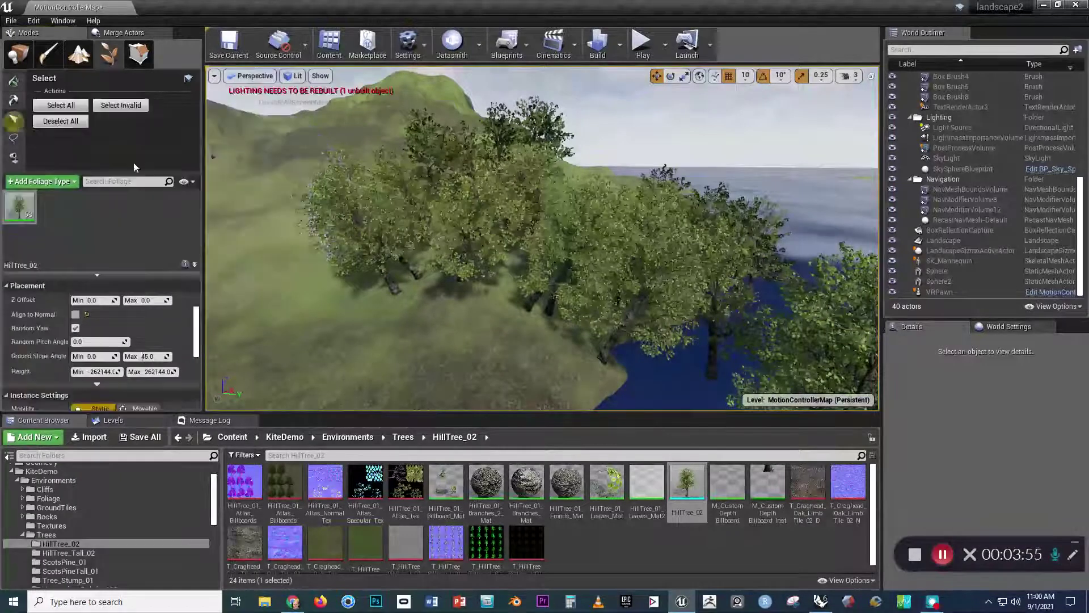
{"action": "mouse_move", "coordinate": [319, 240]}
{"action": "right_mouse_down"}
{"action": "mouse_move", "coordinate": [363, 273]}
{"action": "mouse_move", "coordinate": [326, 266]}
{"action": "mouse_move", "coordinate": [312, 213]}
{"action": "right_mouse_up"}
{"action": "mouse_move", "coordinate": [492, 131]}
{"action": "right_mouse_down"}
{"action": "mouse_move", "coordinate": [429, 133]}
{"action": "mouse_move", "coordinate": [494, 133]}
{"action": "right_mouse_up"}
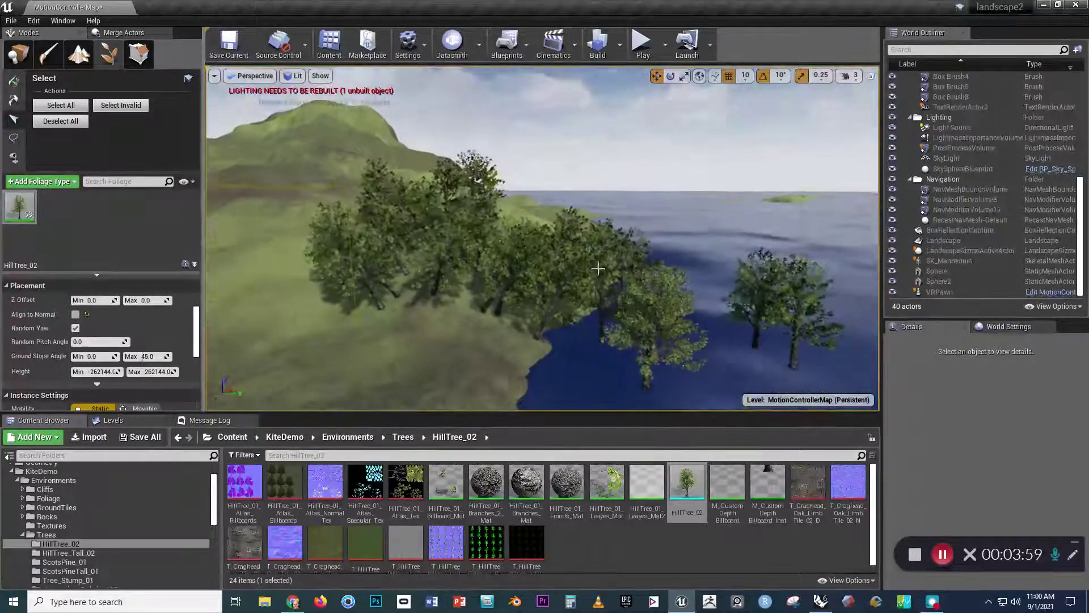
{"action": "left_click", "coordinate": [635, 314]}
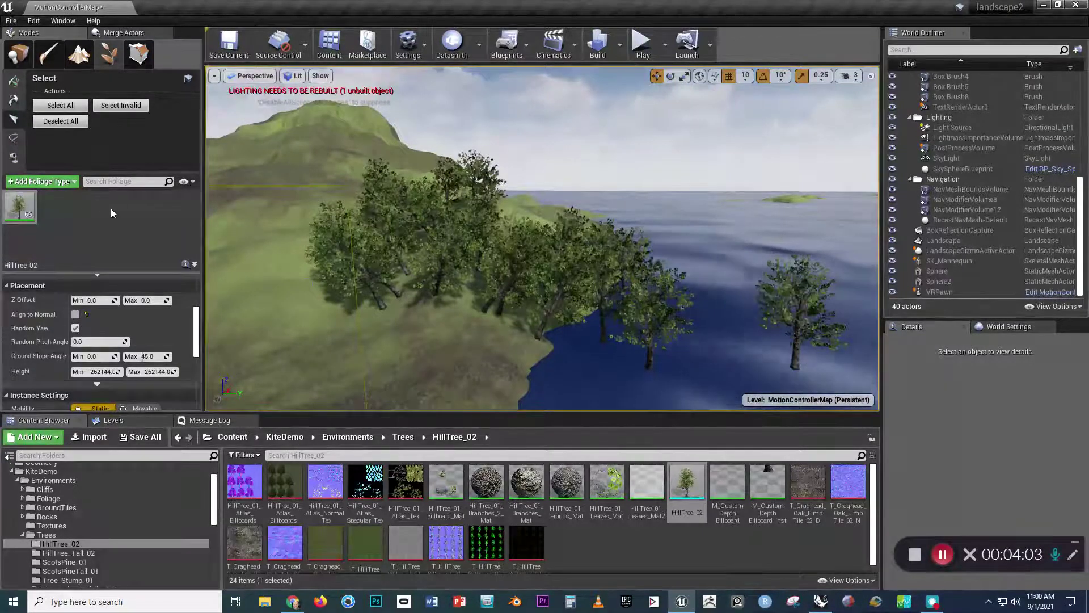
{"action": "left_click", "coordinate": [14, 138]}
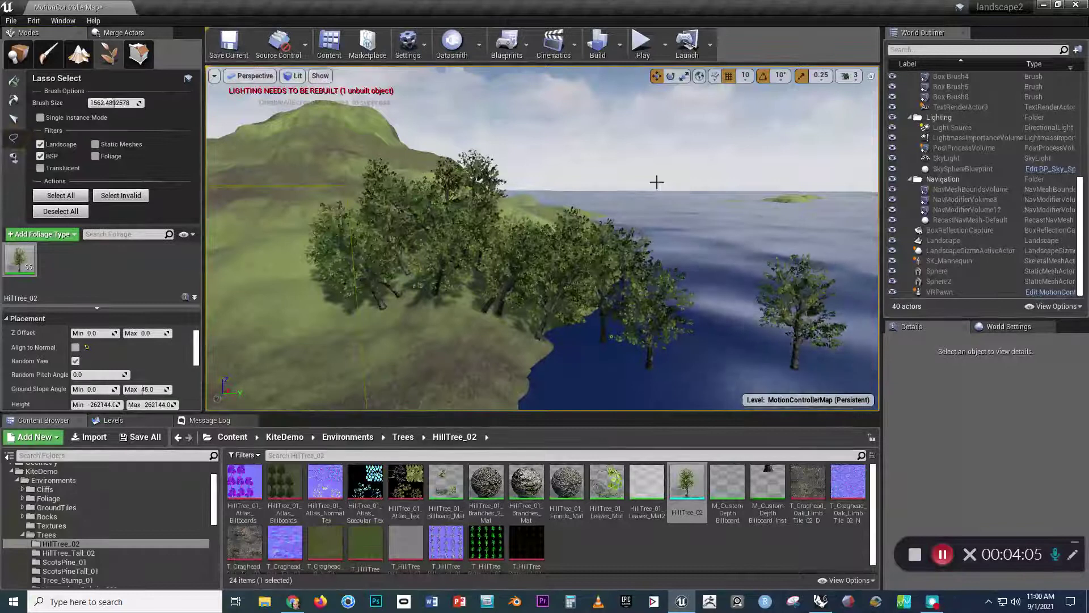
{"action": "mouse_move", "coordinate": [426, 146]}
{"action": "left_mouse_down"}
{"action": "mouse_move", "coordinate": [377, 175]}
{"action": "mouse_move", "coordinate": [392, 197]}
{"action": "left_mouse_up"}
{"action": "mouse_move", "coordinate": [492, 334]}
{"action": "left_mouse_down"}
{"action": "mouse_move", "coordinate": [755, 278]}
{"action": "mouse_move", "coordinate": [571, 252]}
{"action": "left_mouse_up"}
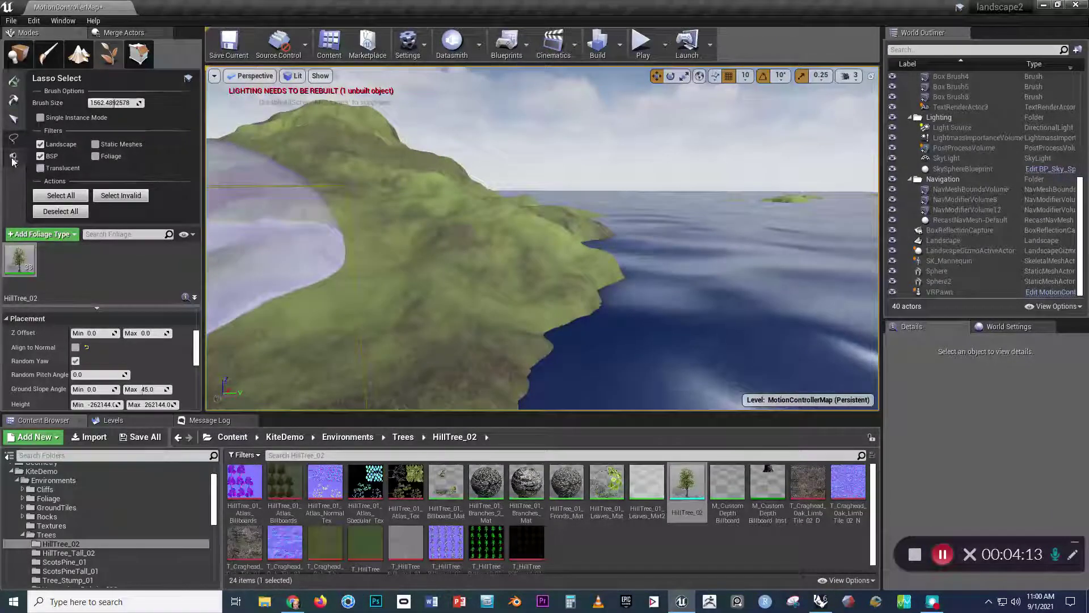
Paint upright HillTree_02 trees at 0.005 density across the slopes by the water
{"action": "left_click", "coordinate": [11, 85]}
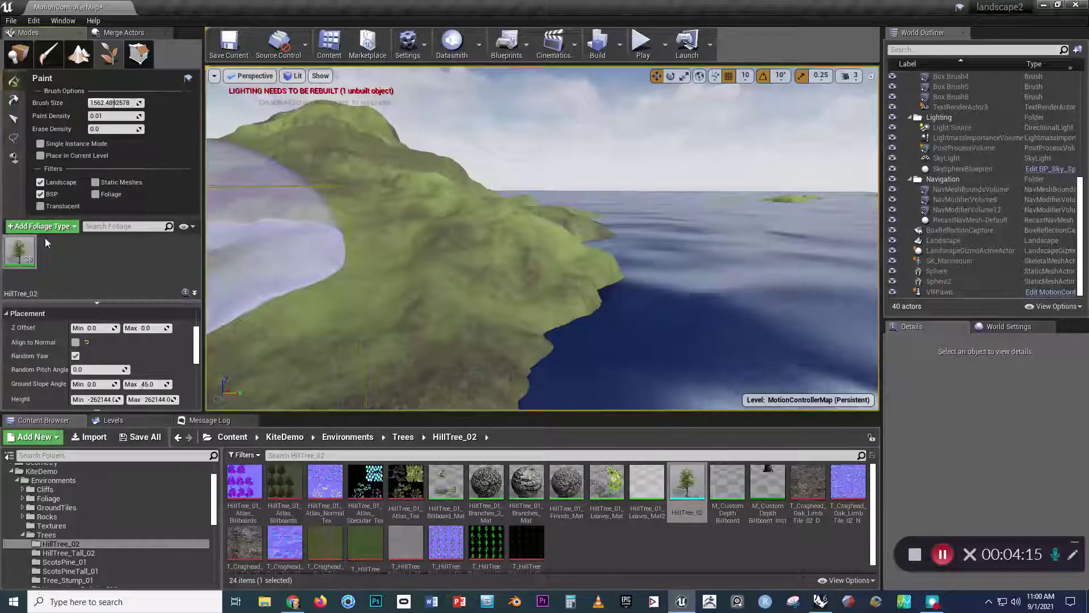
{"action": "left_click_drag", "start_coordinate": [395, 307], "coordinate": [491, 258]}
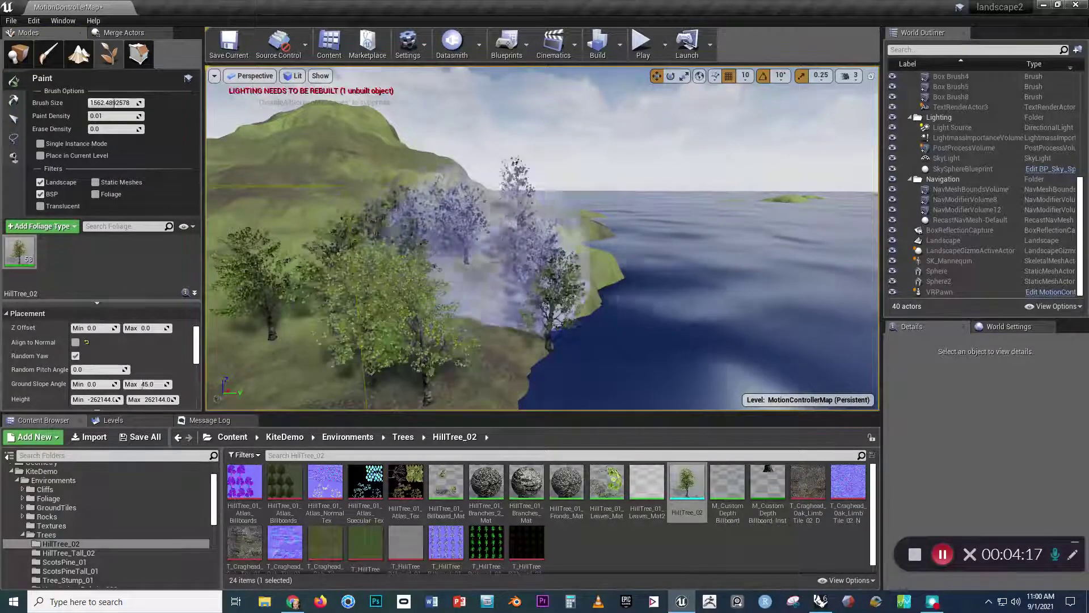
{"action": "left_click_drag", "start_coordinate": [555, 245], "coordinate": [584, 233]}
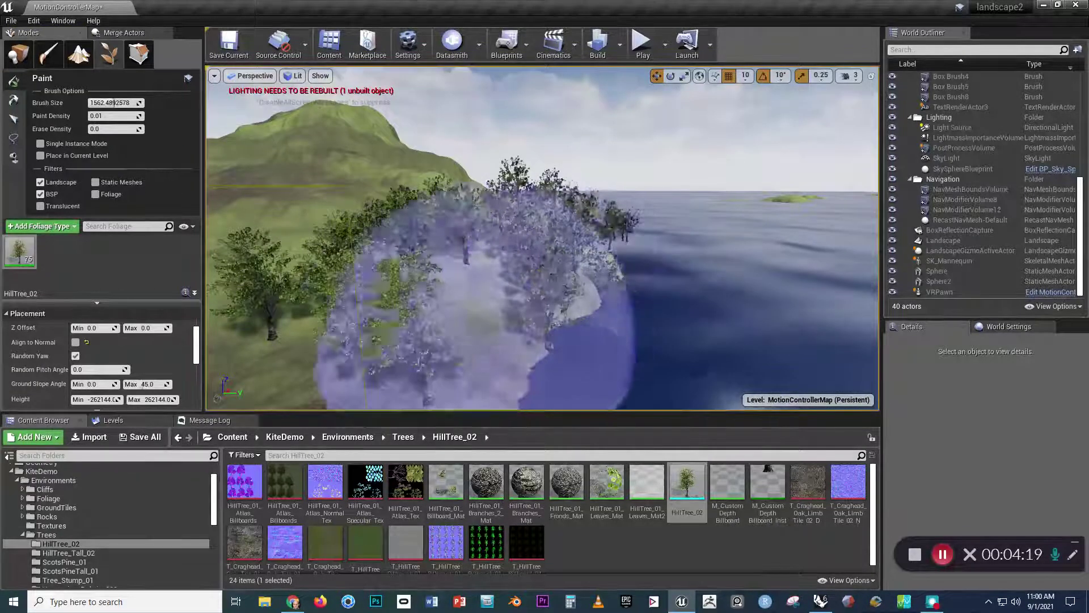
{"action": "mouse_move", "coordinate": [562, 298]}
{"action": "right_mouse_down"}
{"action": "mouse_move", "coordinate": [581, 304]}
{"action": "mouse_move", "coordinate": [593, 290]}
{"action": "mouse_move", "coordinate": [575, 272]}
{"action": "right_mouse_up"}
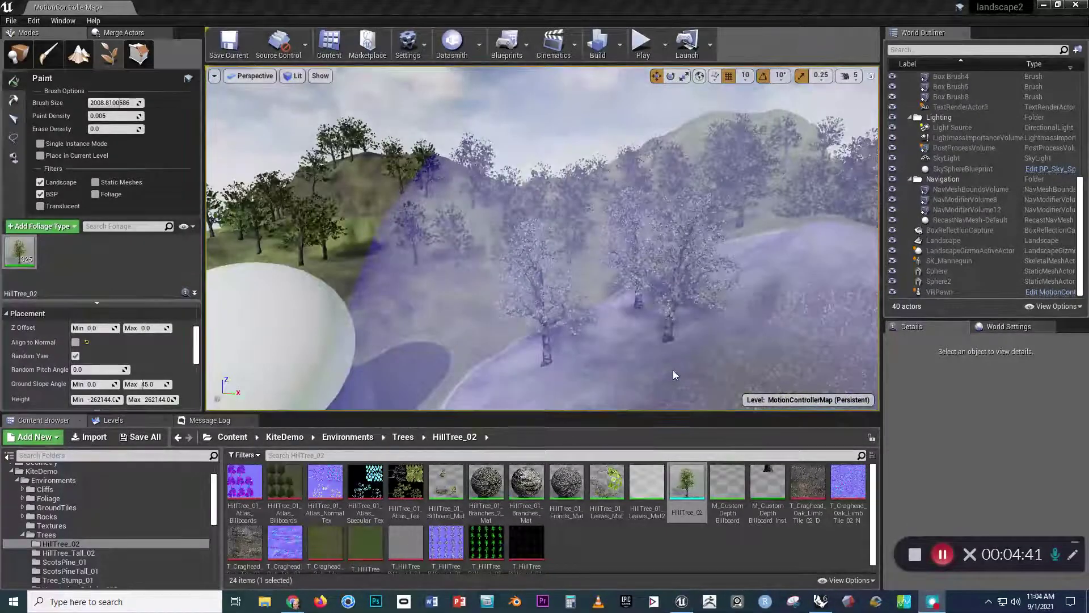
Fly and zoom around the tree-covered hill to inspect it, then switch to the LOD documentation window
{"action": "right_click_drag", "start_coordinate": [607, 221], "coordinate": [607, 252]}
{"action": "scroll", "coordinate": [608, 253], "scroll_direction": "up", "scroll_amount": 6}
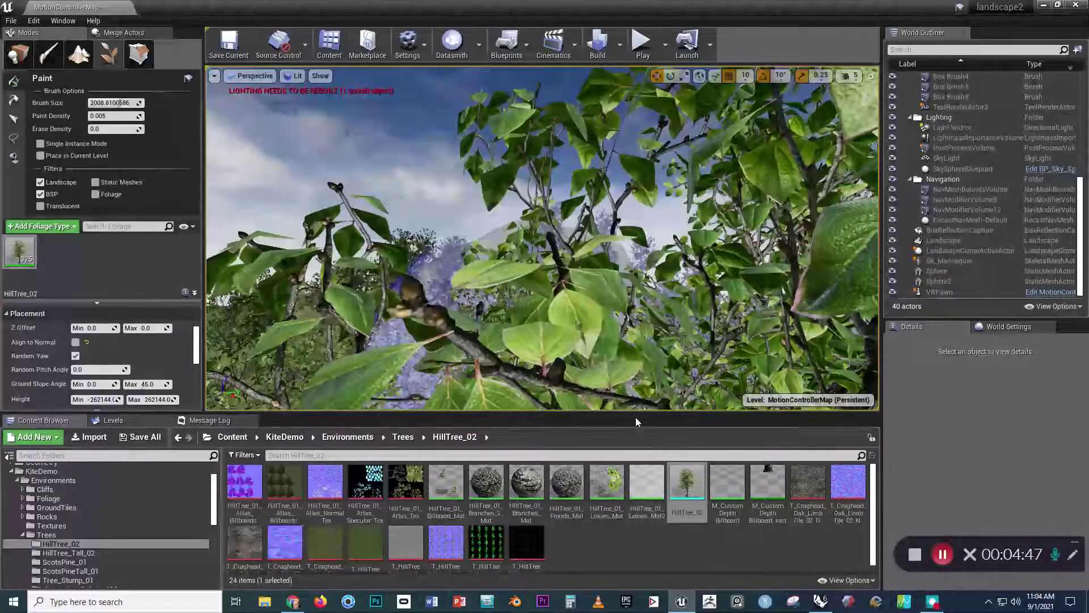
{"action": "scroll", "coordinate": [557, 303], "scroll_direction": "down", "scroll_amount": 6}
{"action": "scroll", "coordinate": [556, 303], "scroll_direction": "up", "scroll_amount": 4}
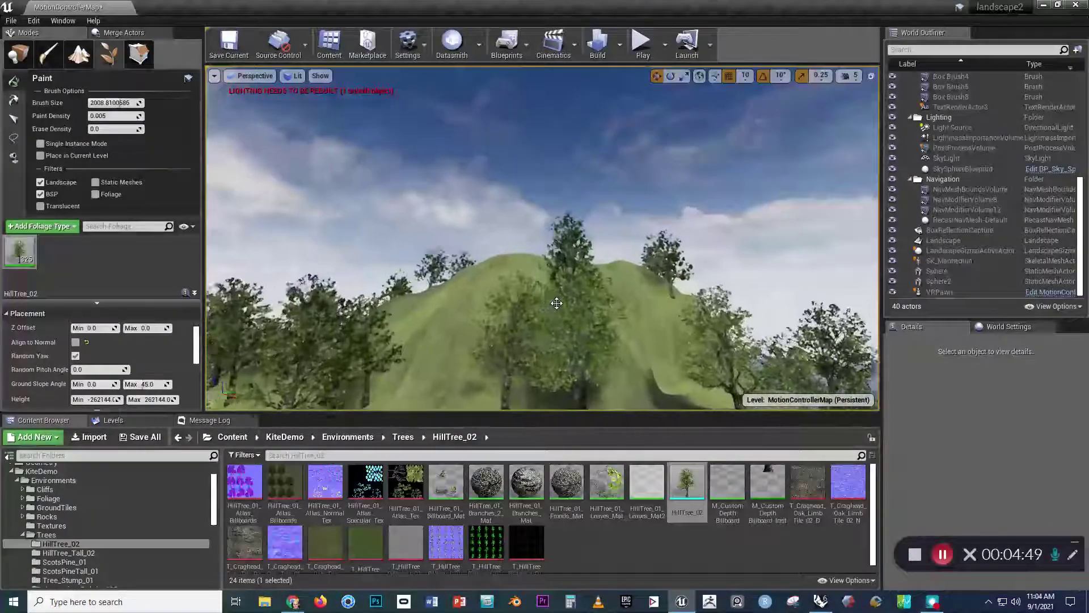
{"action": "right_click_drag", "start_coordinate": [557, 303], "coordinate": [556, 303]}
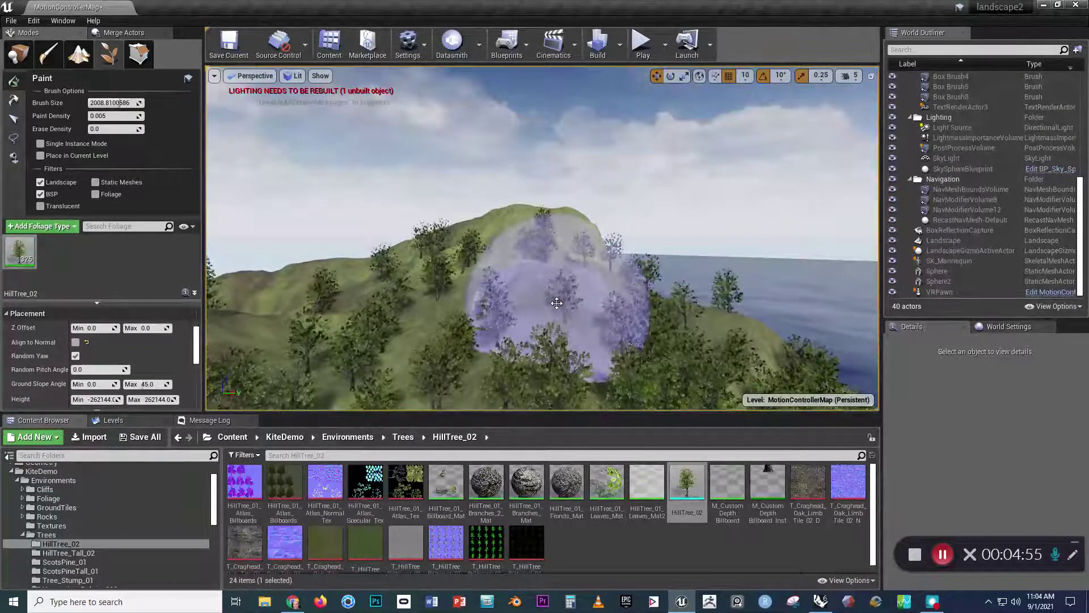
{"action": "key", "text": "alt+Tab"}
{"action": "key", "text": "alt+Tab"}
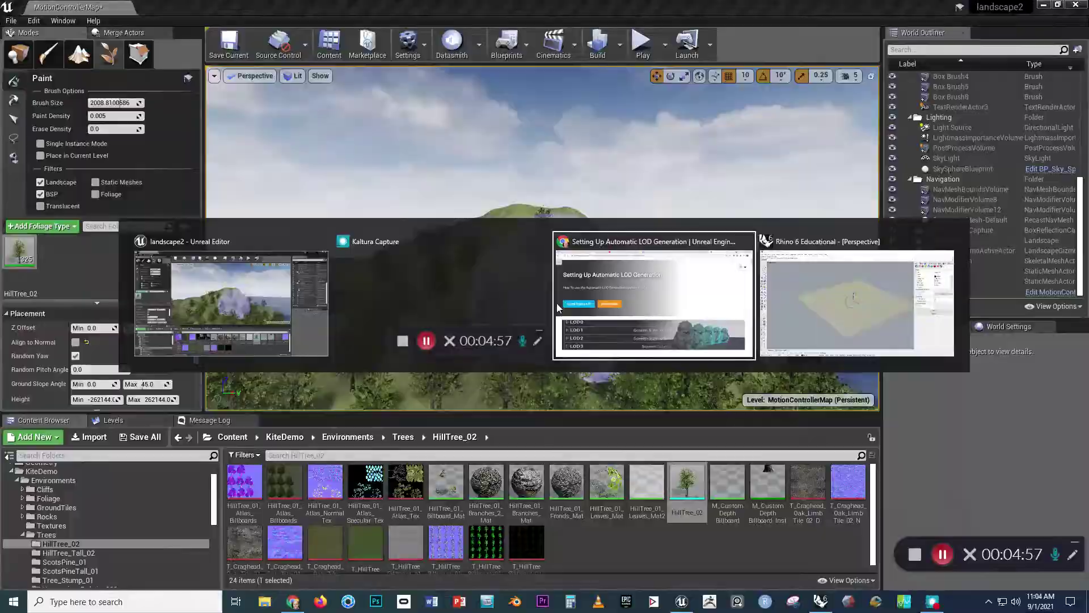
Read through the Setting Up Automatic LOD Generation page, then minimize Chrome
{"action": "scroll", "coordinate": [518, 315], "scroll_direction": "down", "scroll_amount": 2}
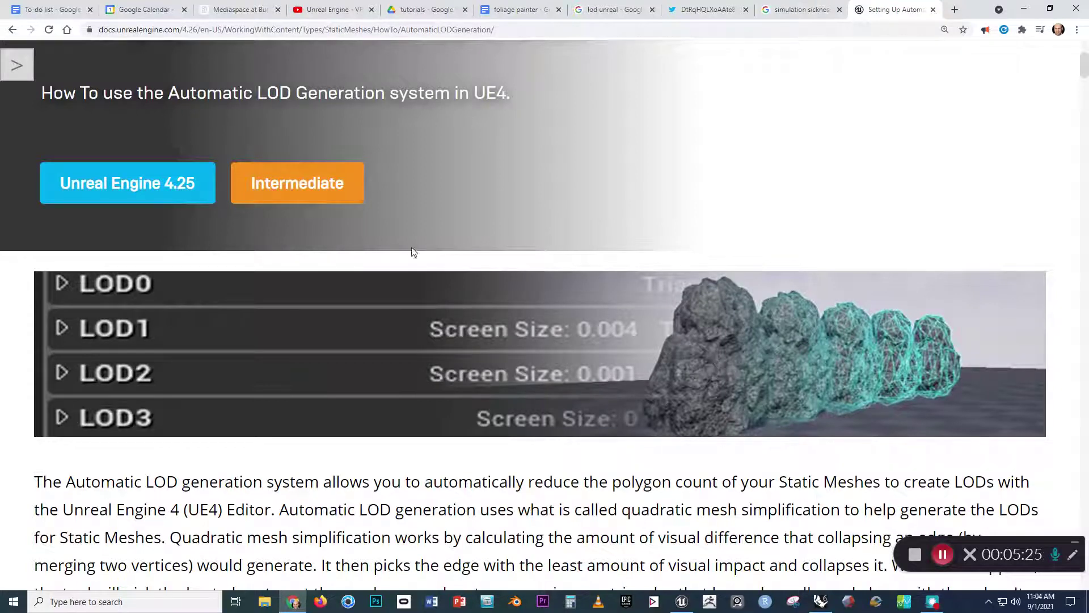
{"action": "scroll", "coordinate": [364, 275], "scroll_direction": "up", "scroll_amount": 1}
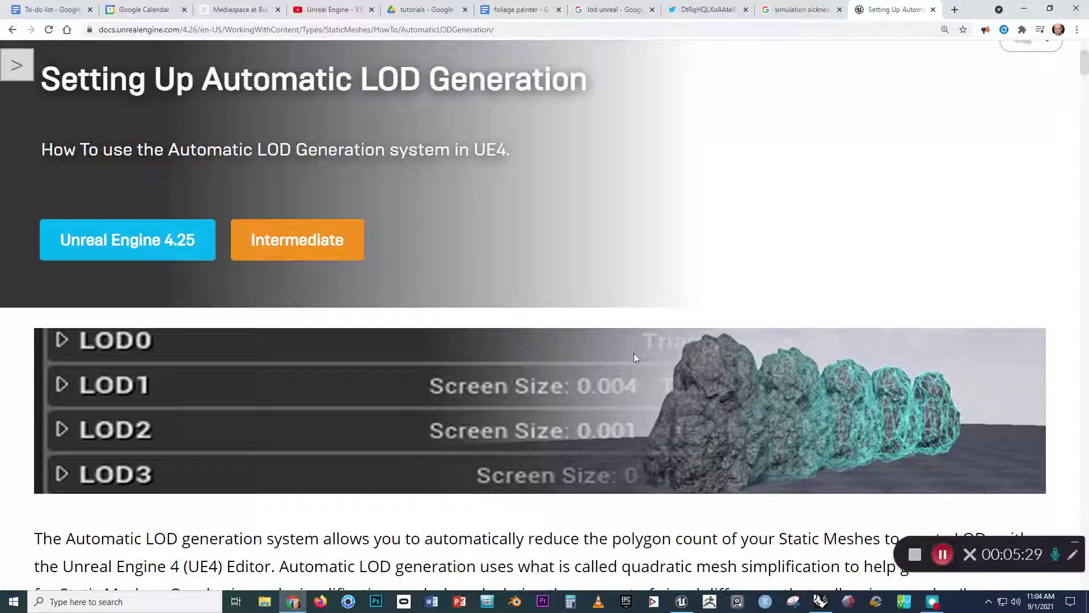
{"action": "left_click_drag", "start_coordinate": [1086, 61], "coordinate": [1085, 509]}
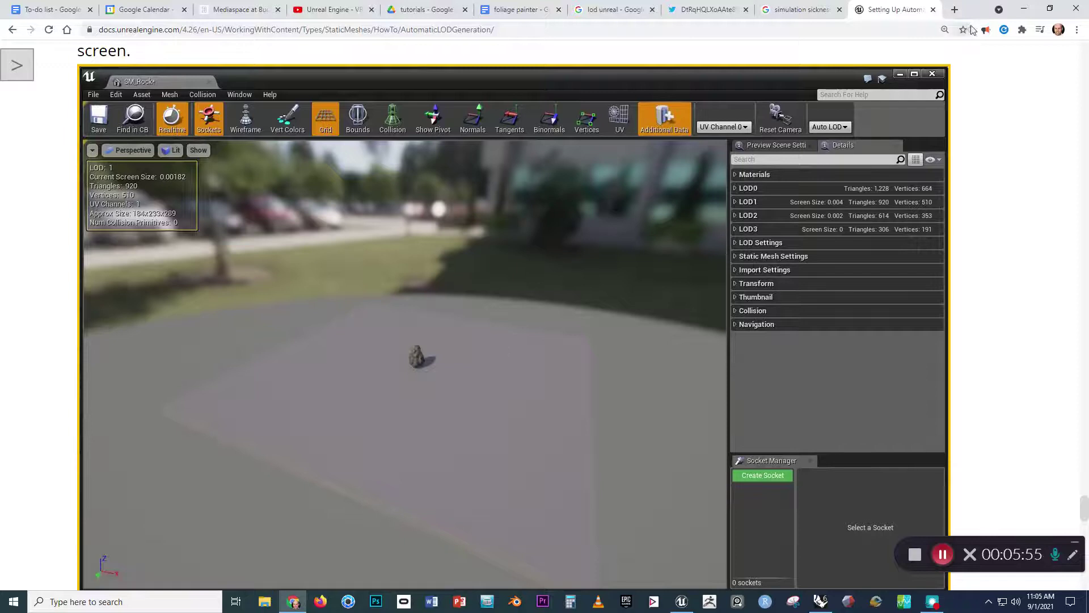
{"action": "left_click", "coordinate": [1027, 8]}
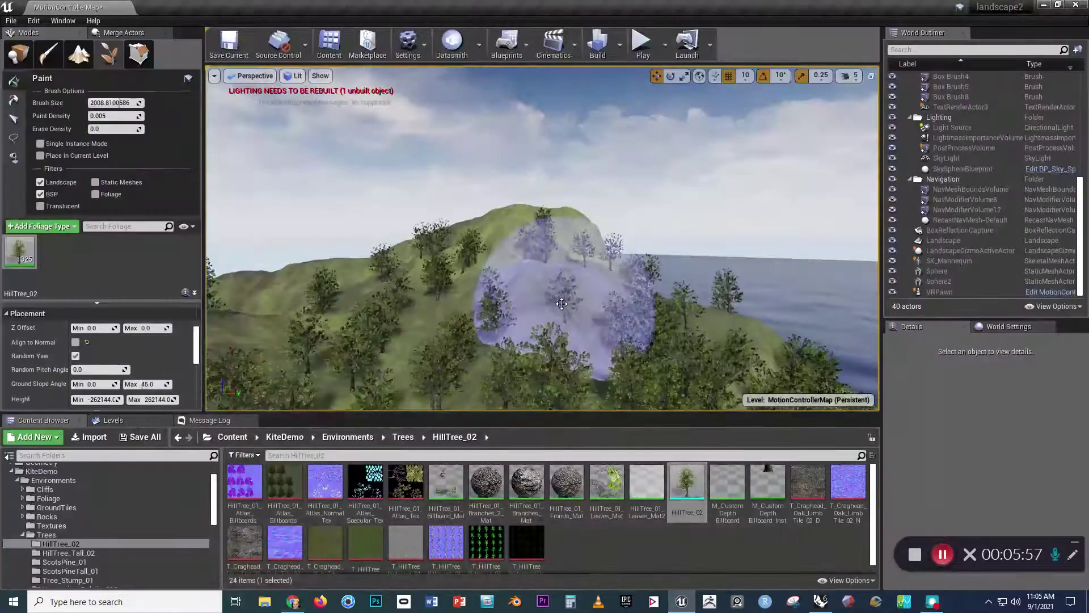
Fly the Unreal viewport forward over the tree-covered hill
{"action": "key", "text": "w"}
{"action": "right_click_drag", "start_coordinate": [561, 304], "coordinate": [561, 304]}
{"action": "key", "text": "w"}
{"action": "scroll", "coordinate": [562, 304], "scroll_direction": "up", "scroll_amount": 8}
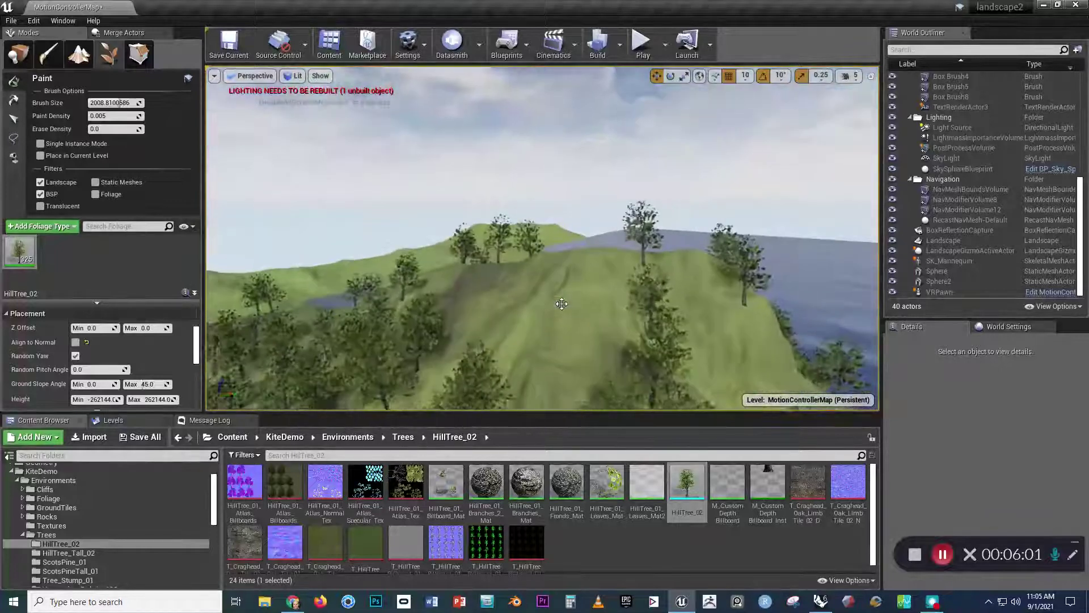